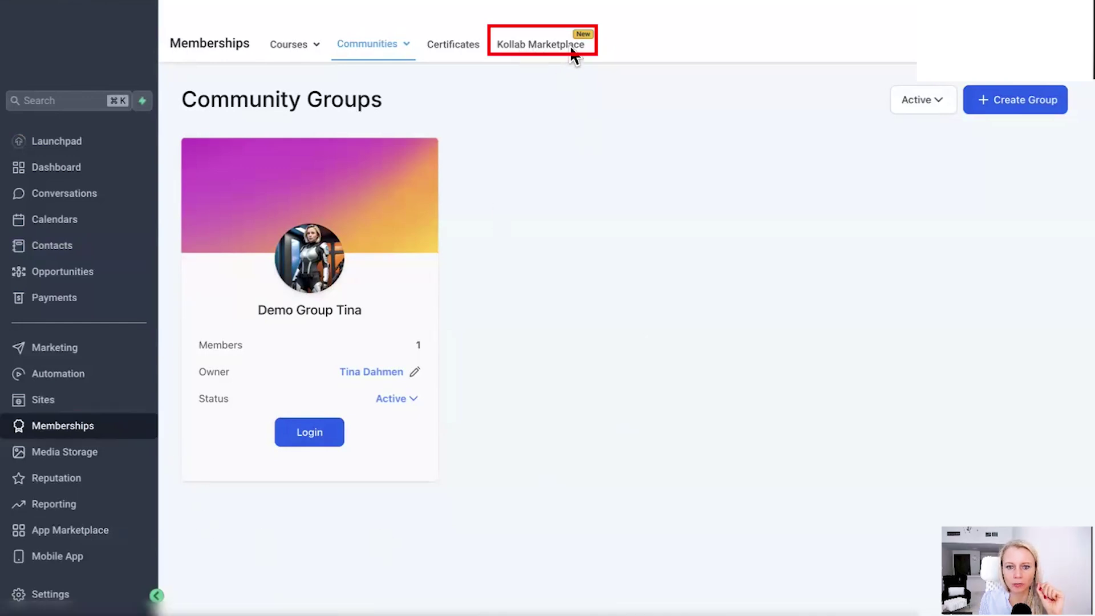
Play the GoKollab promo video on the Kollab Marketplace page, then return to the Activate Now! button.
click(551, 54)
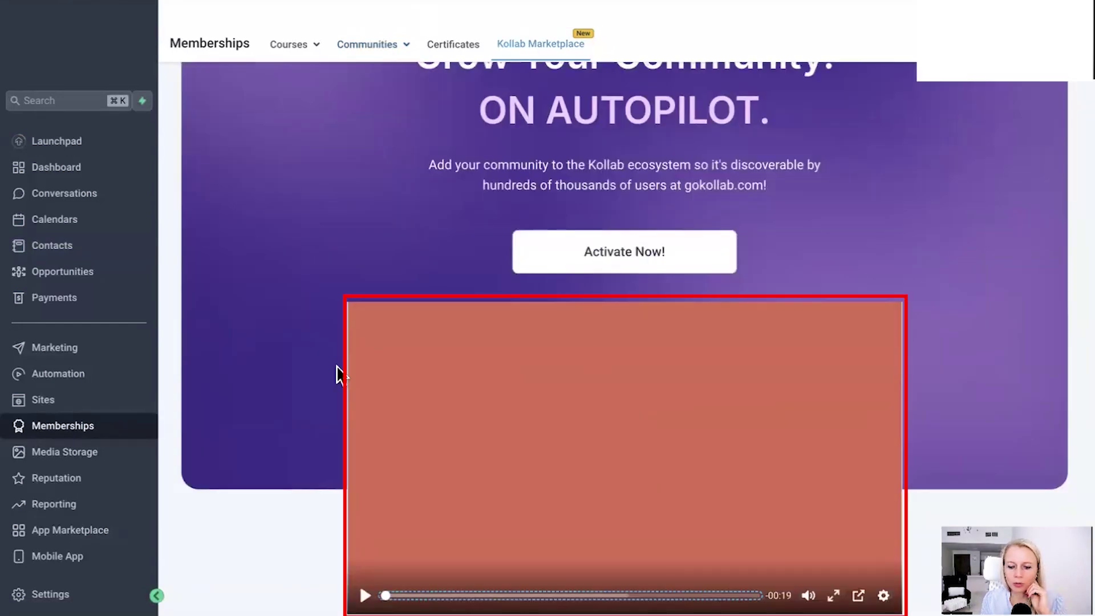
click(365, 596)
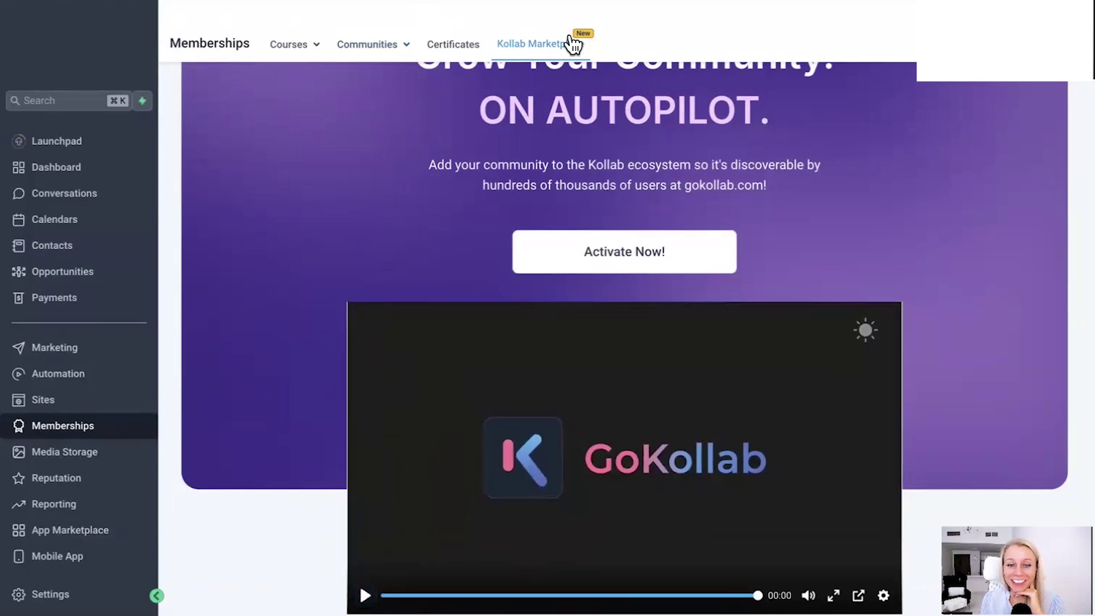
scroll(755, 258, up, 1)
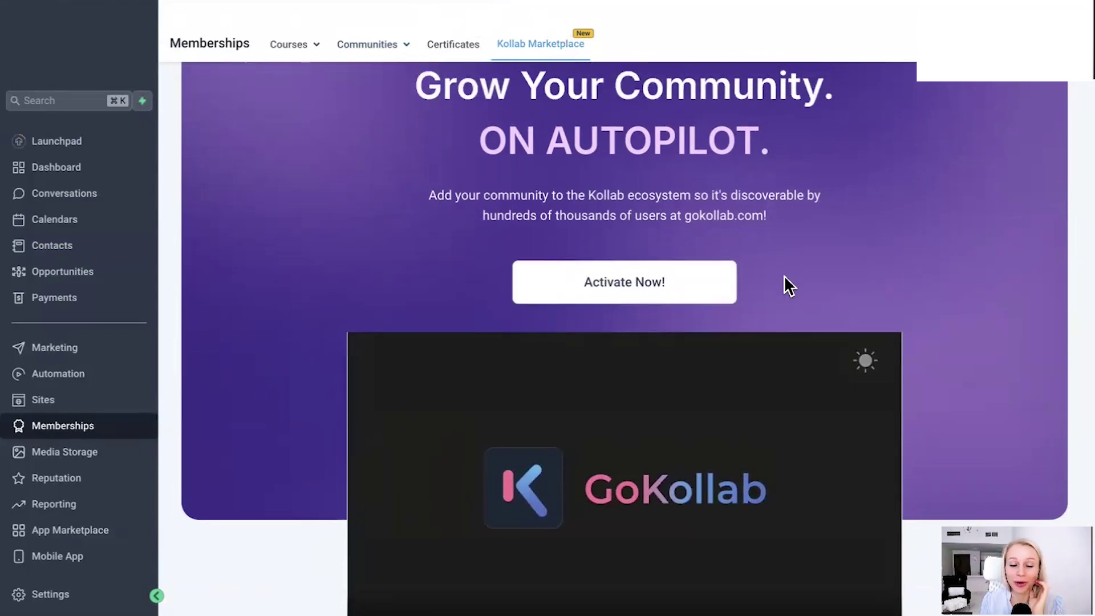
Tick the Demo Group Tina card as a Discover-page group and save the selection.
click(608, 279)
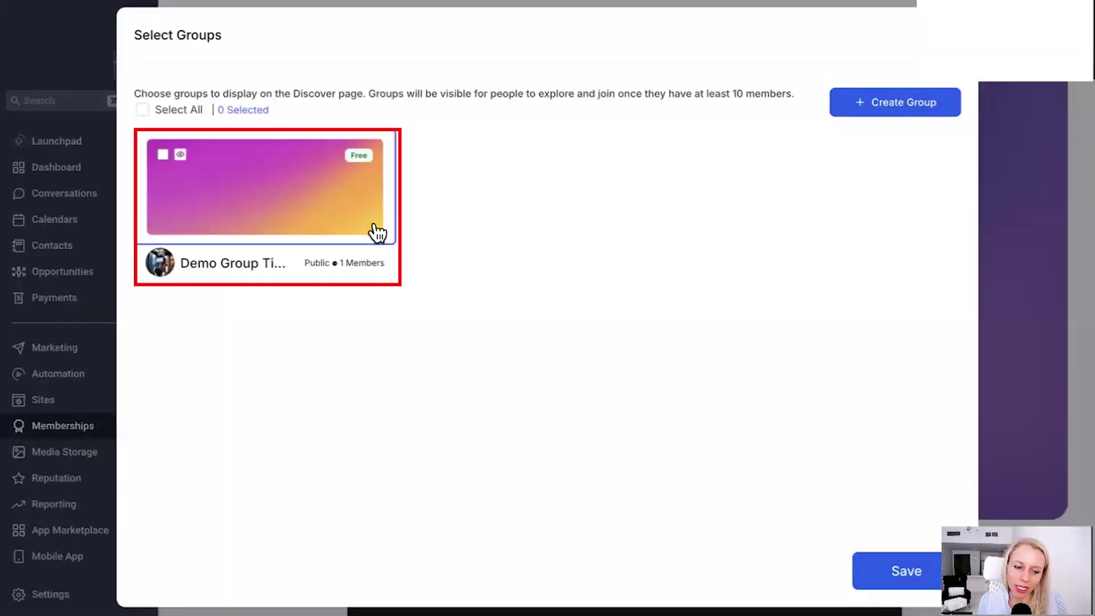
click(162, 155)
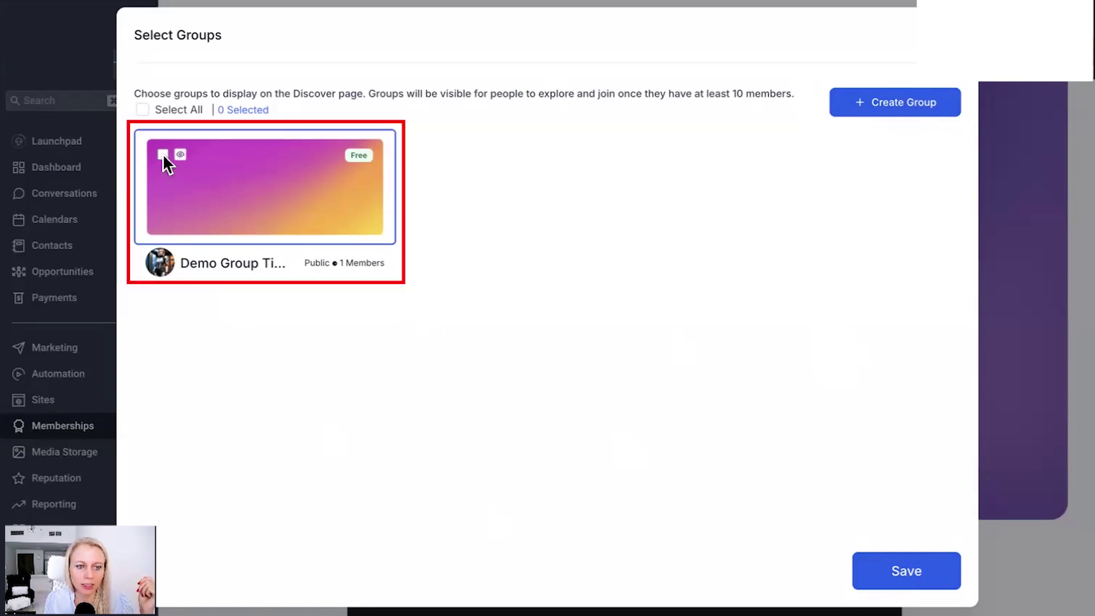
click(163, 154)
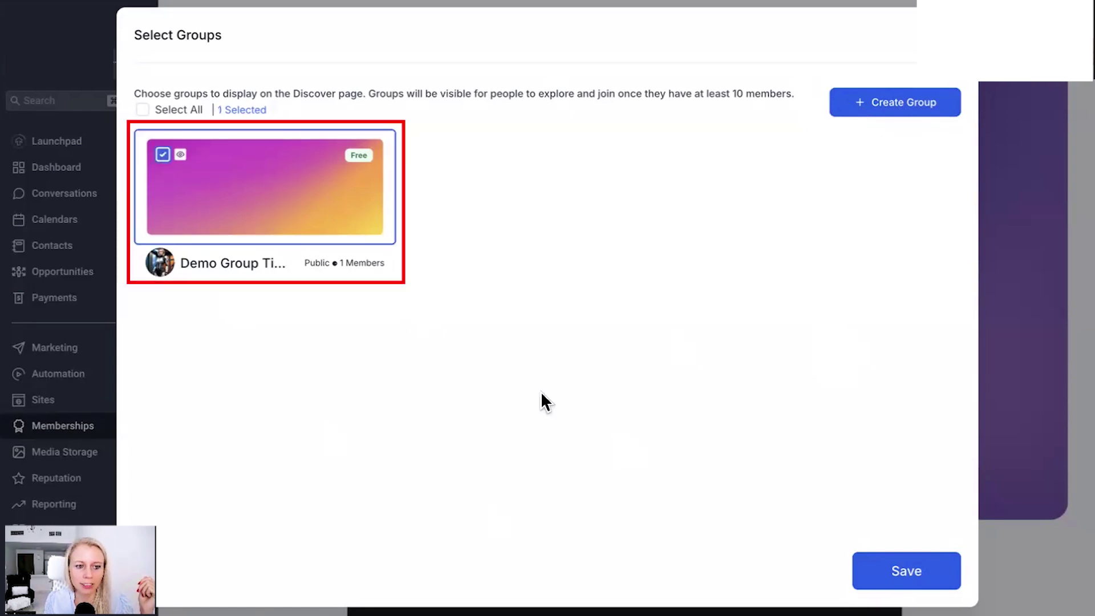
click(886, 581)
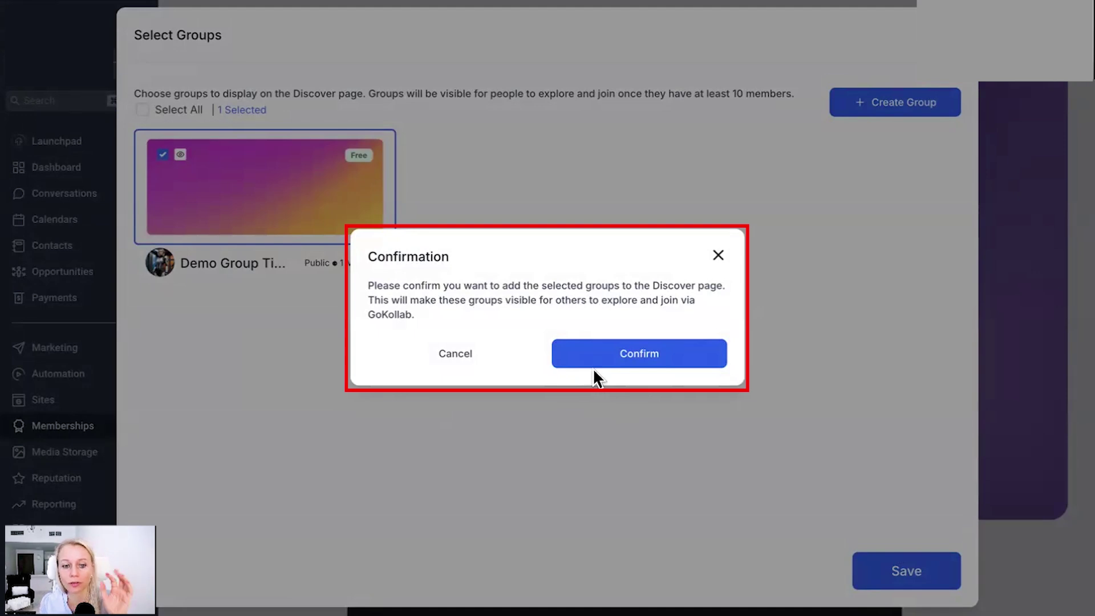
Confirm listing Demo Group Tina and open the public GoKollab Discover page.
click(649, 353)
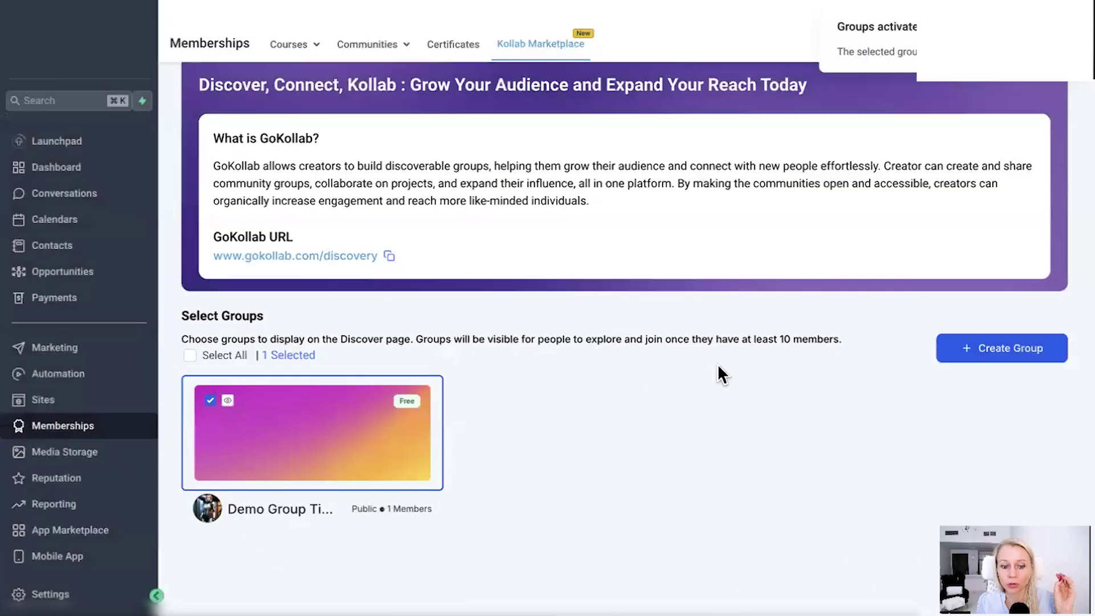
scroll(725, 377, up, 1)
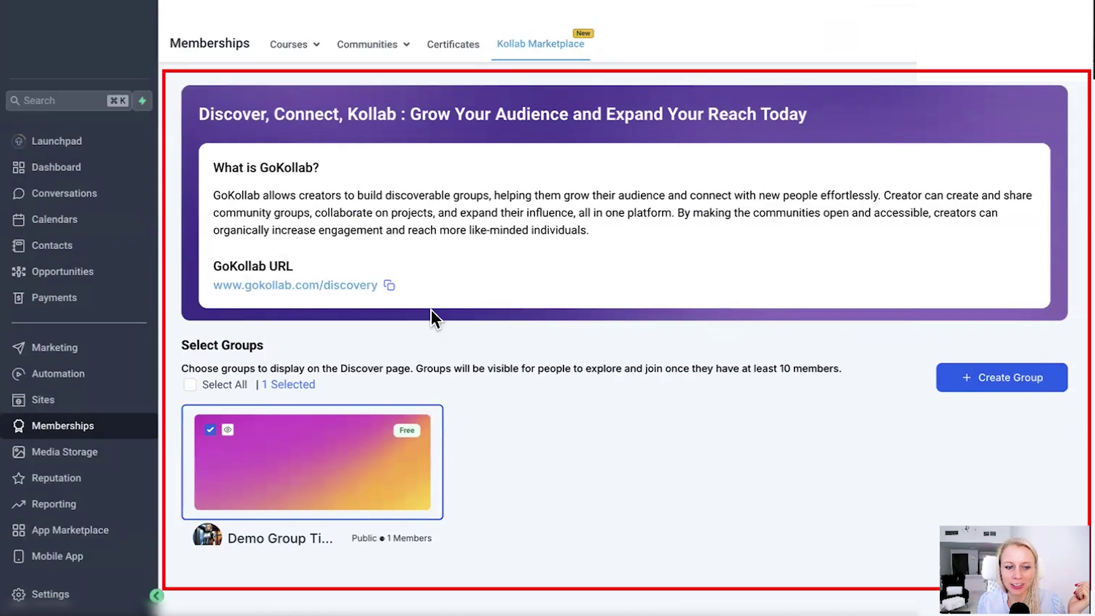
click(290, 291)
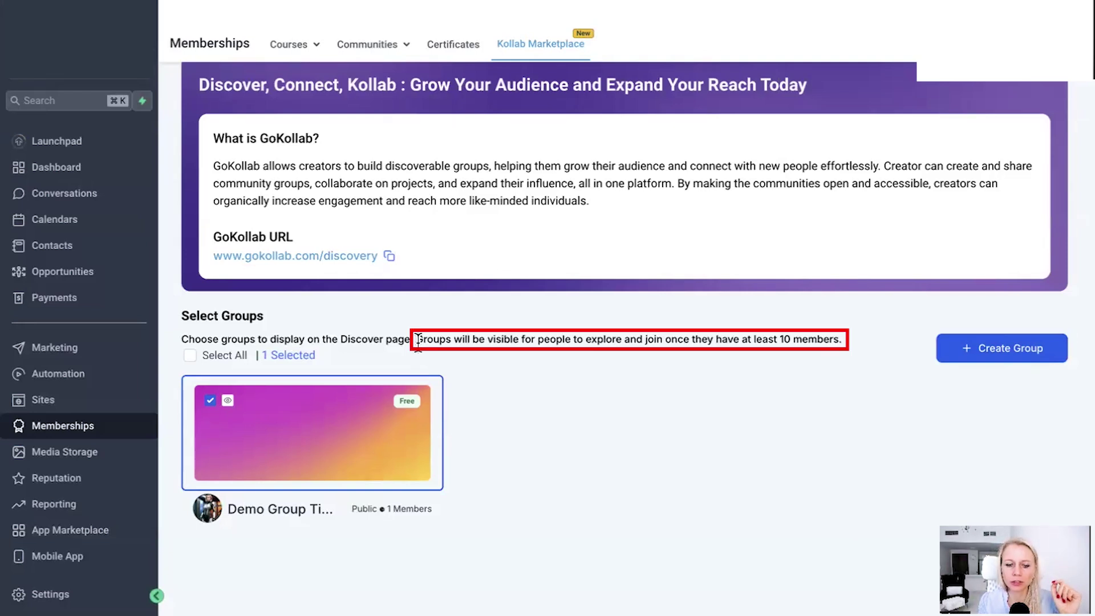
Highlight the note that groups need at least 10 members to appear on Discover.
drag(417, 340, 786, 341)
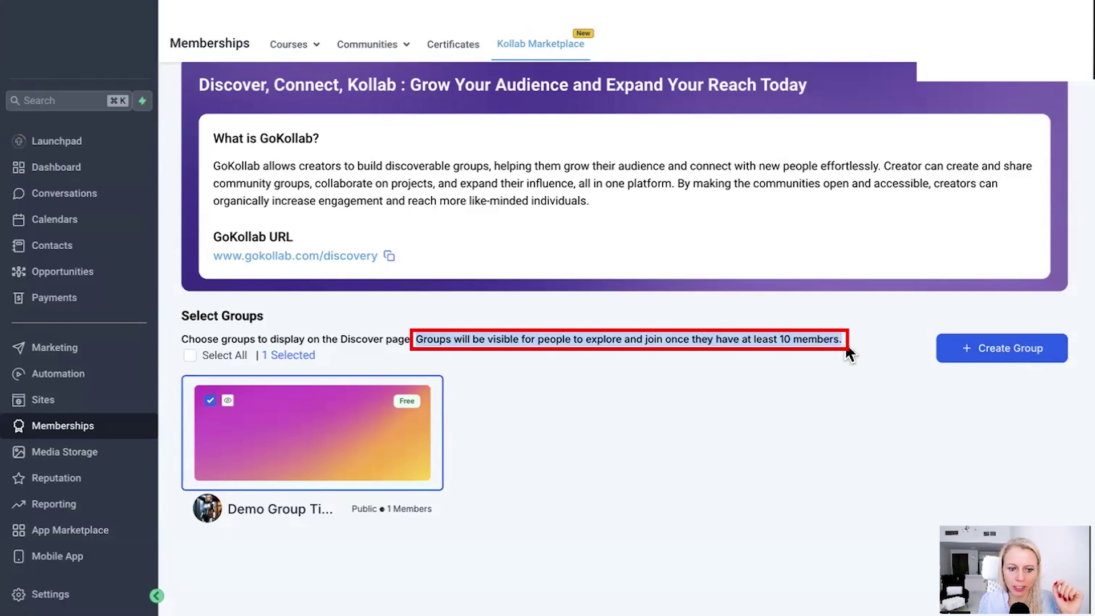
drag(850, 339, 847, 424)
click(846, 424)
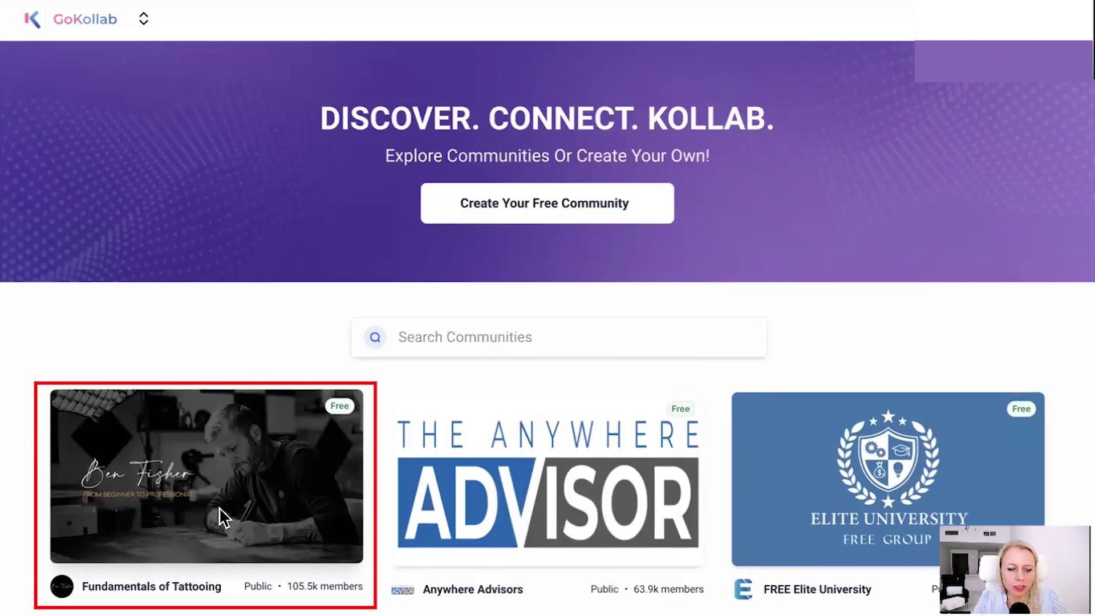
Browse the Fundamentals of Tattooing community feed and try JOIN GROUP to see its sign-in prompt.
click(198, 465)
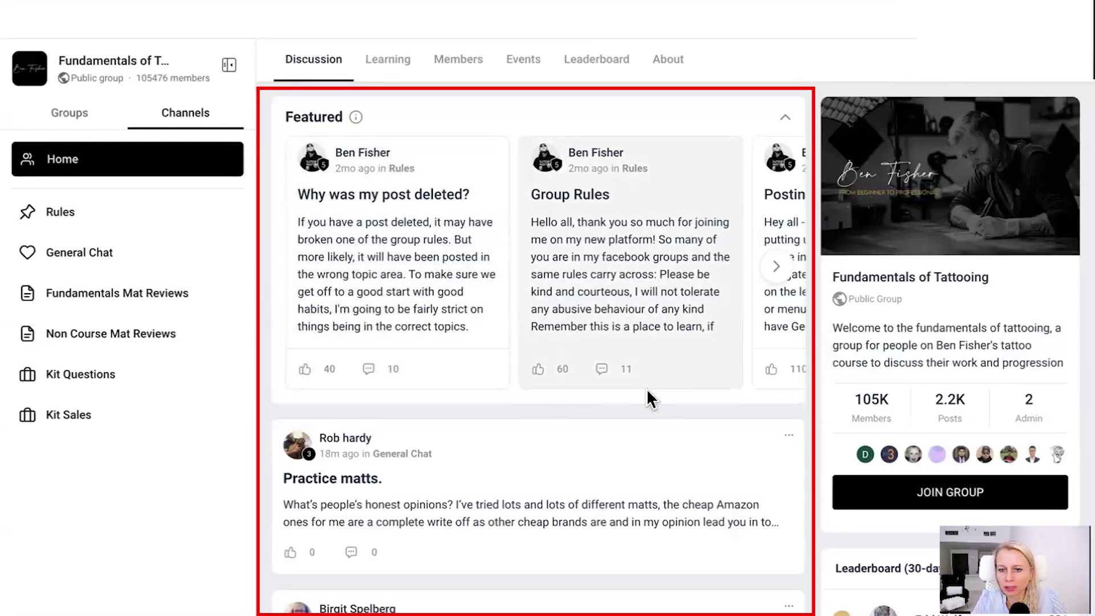
scroll(664, 255, down, 5)
scroll(679, 278, up, 2)
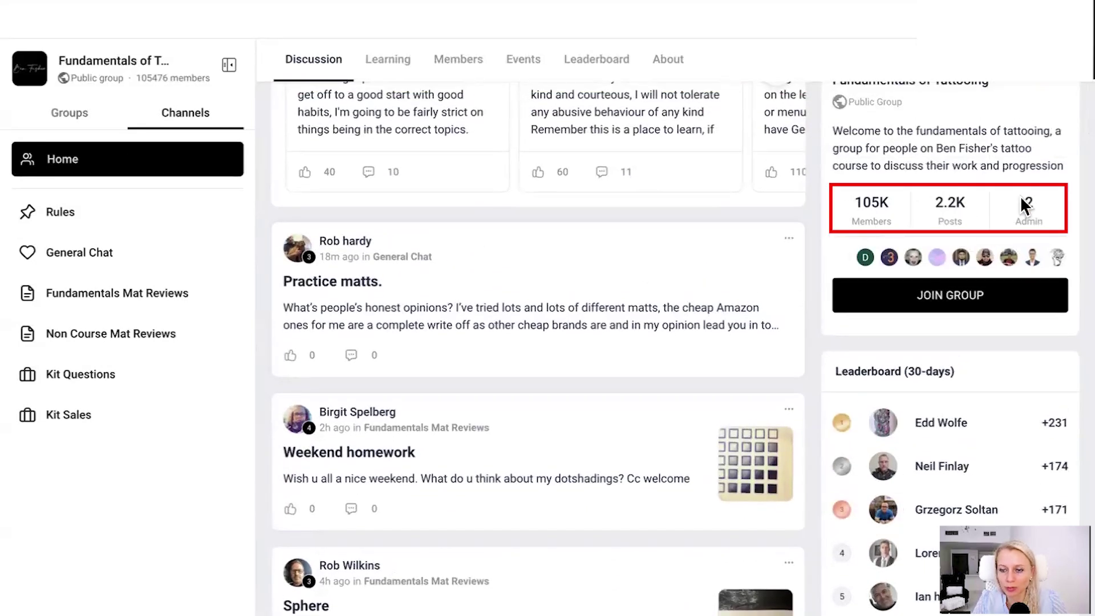
click(991, 294)
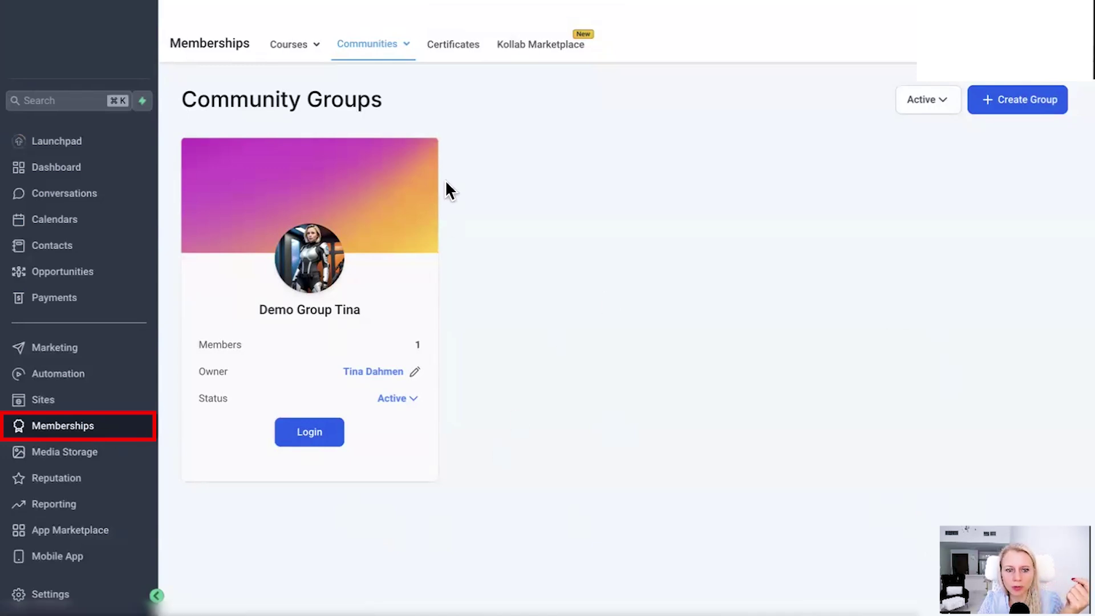
From Communities > Groups, log into Demo Group Tina and view its Discovery settings.
click(404, 50)
click(328, 79)
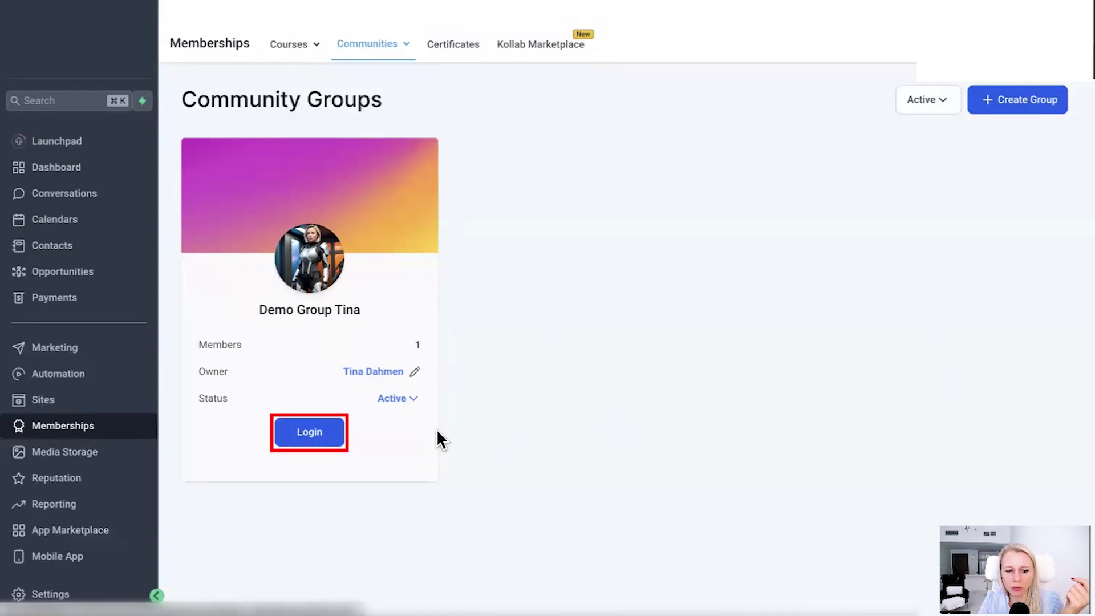
click(313, 433)
click(950, 461)
click(275, 401)
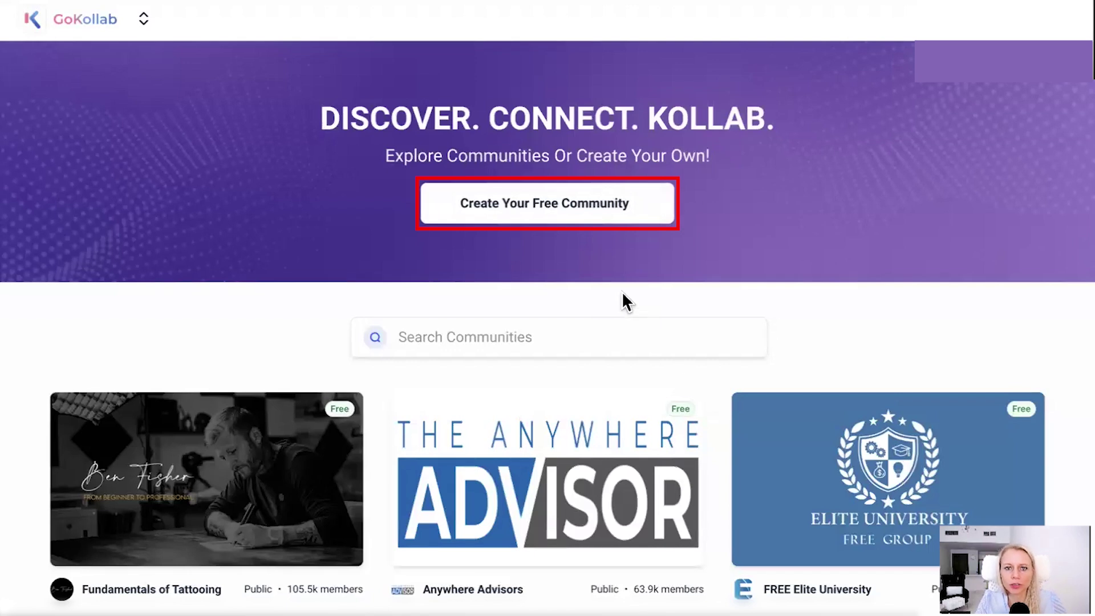
click(535, 207)
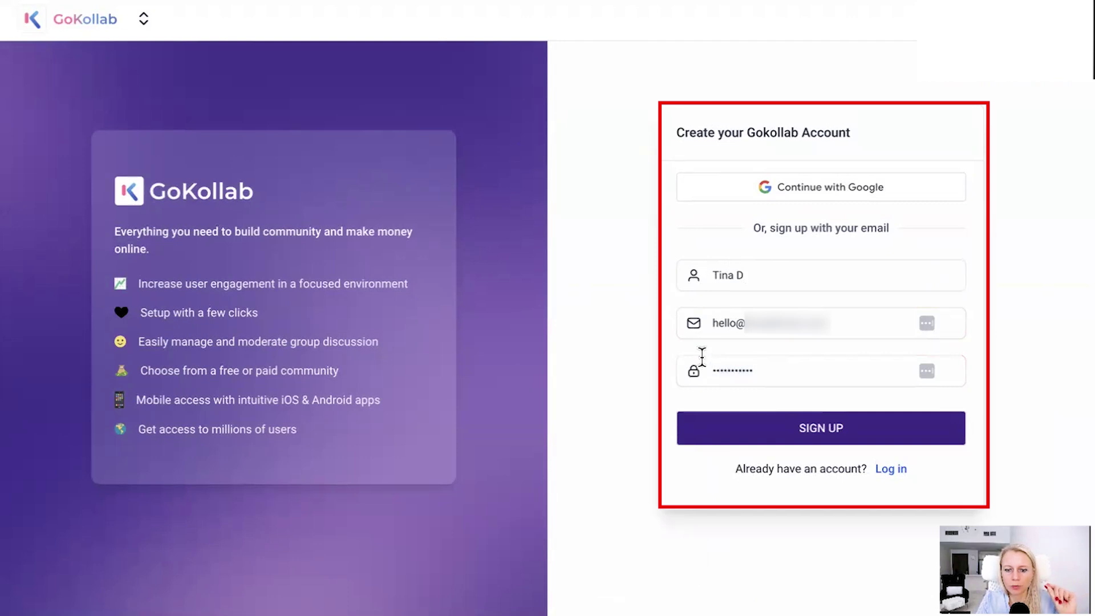
click(839, 439)
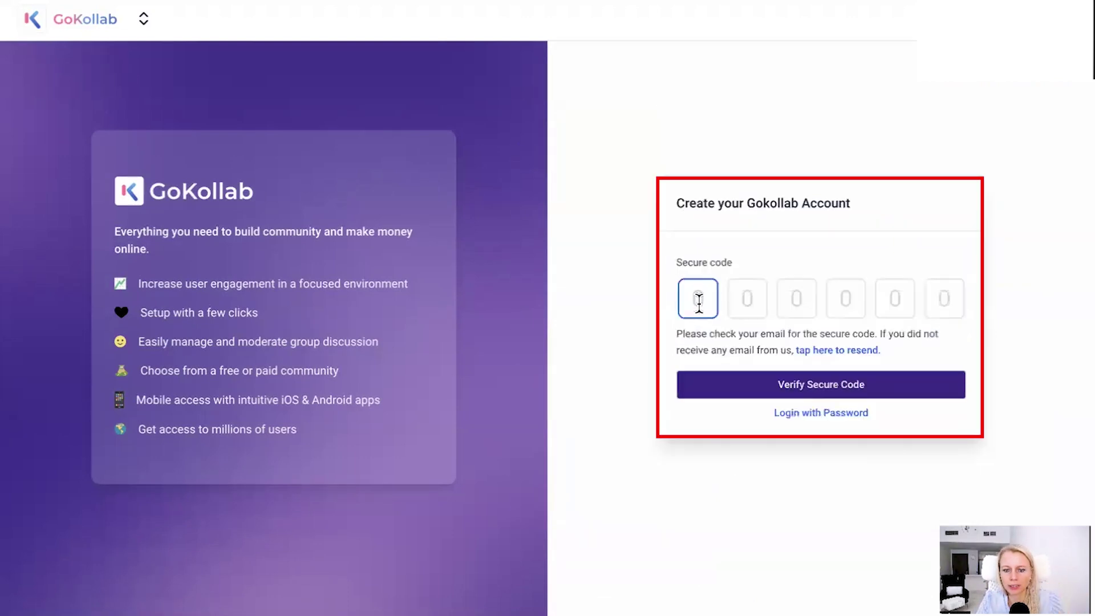
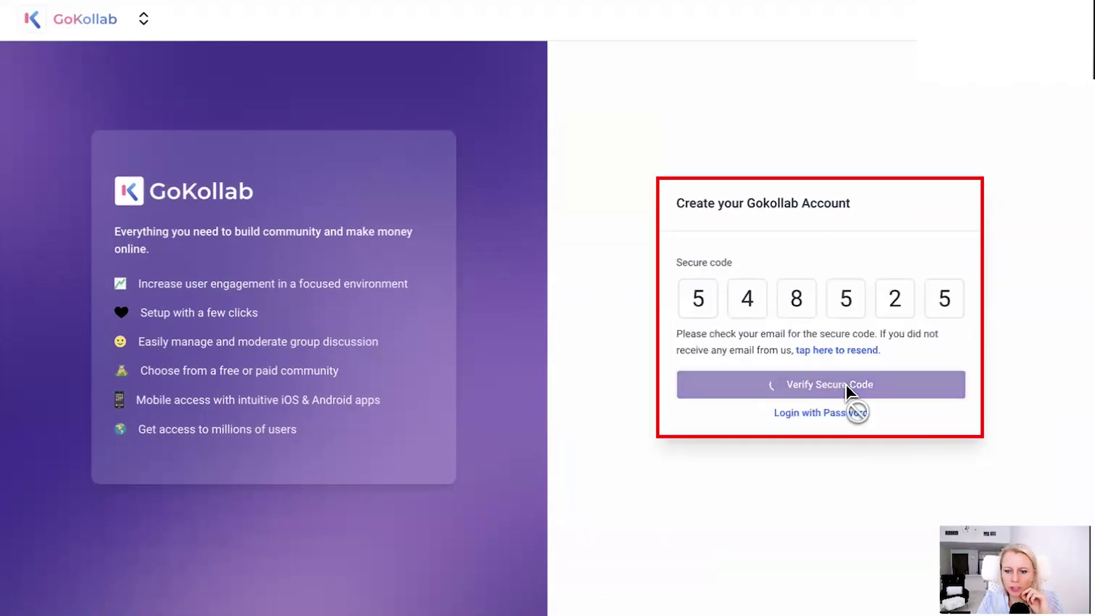
click(850, 392)
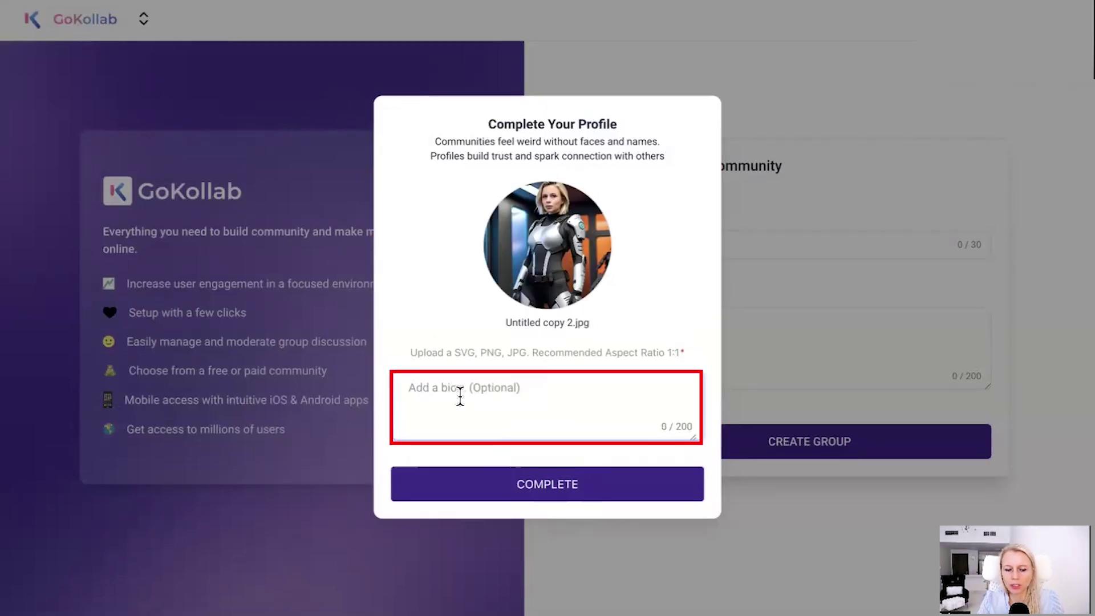
text(Creating Content using AI)
click(558, 499)
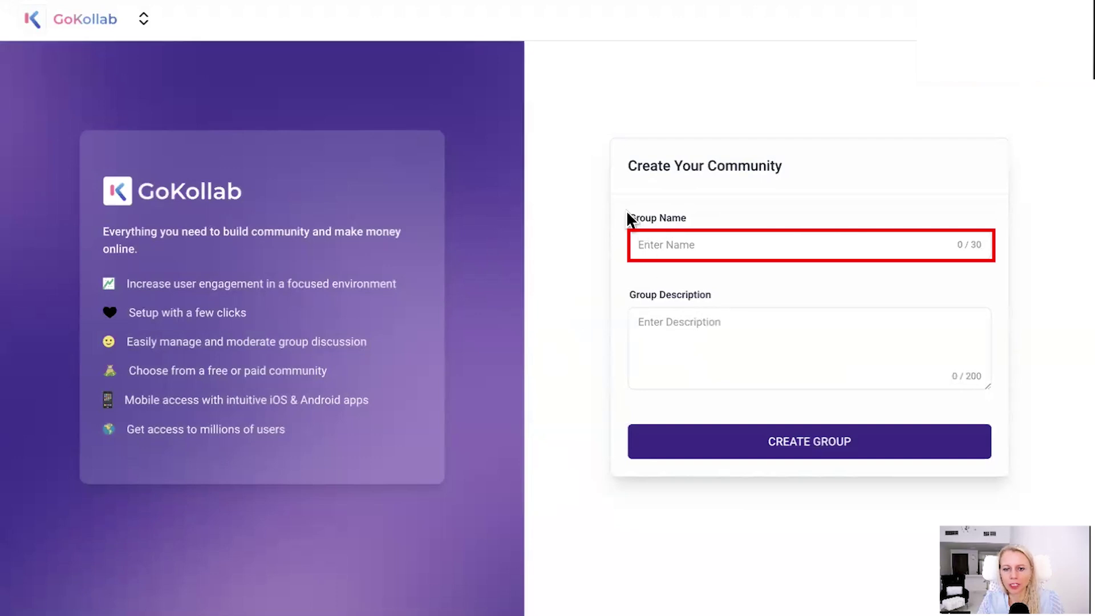
Create the group 'Launch Your Online Course' with its 5-figures-in-6-8-weeks description.
text(Launch Your Online Course)
click(718, 342)
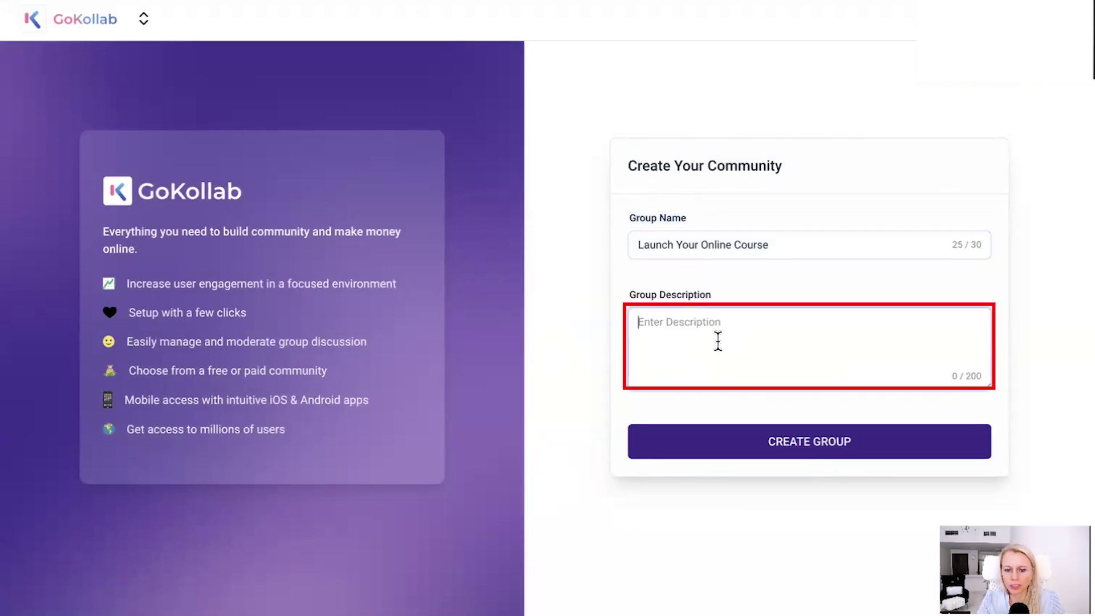
text(Launch Your Online Course organically and hit 5 figures within 6-8 weeks!)
click(837, 447)
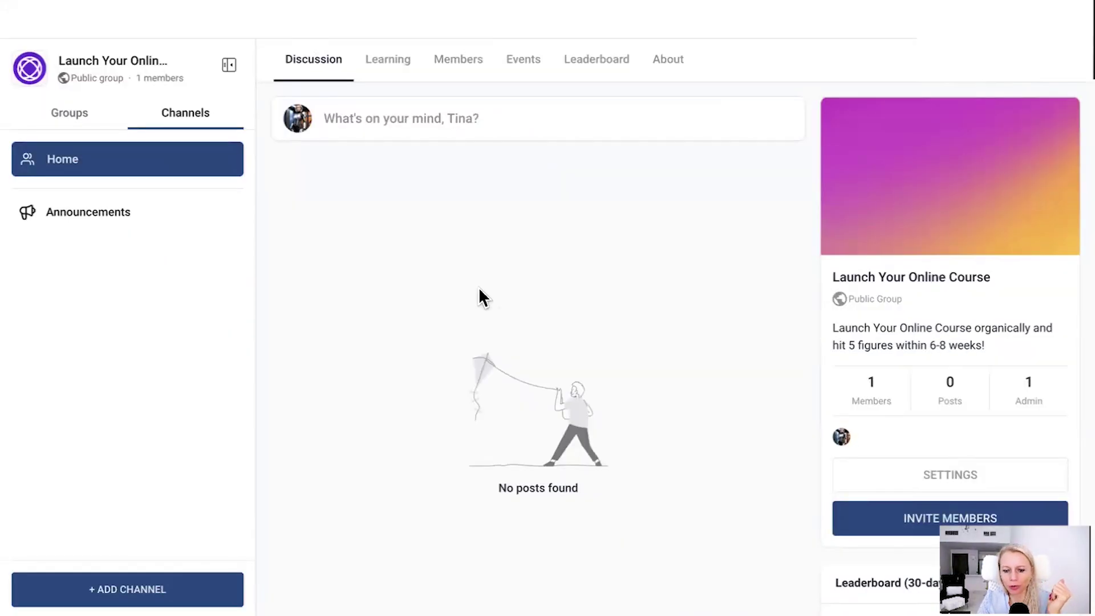
Open Demo Group Tina's About page and click into its empty 'Write here...' description field.
click(676, 63)
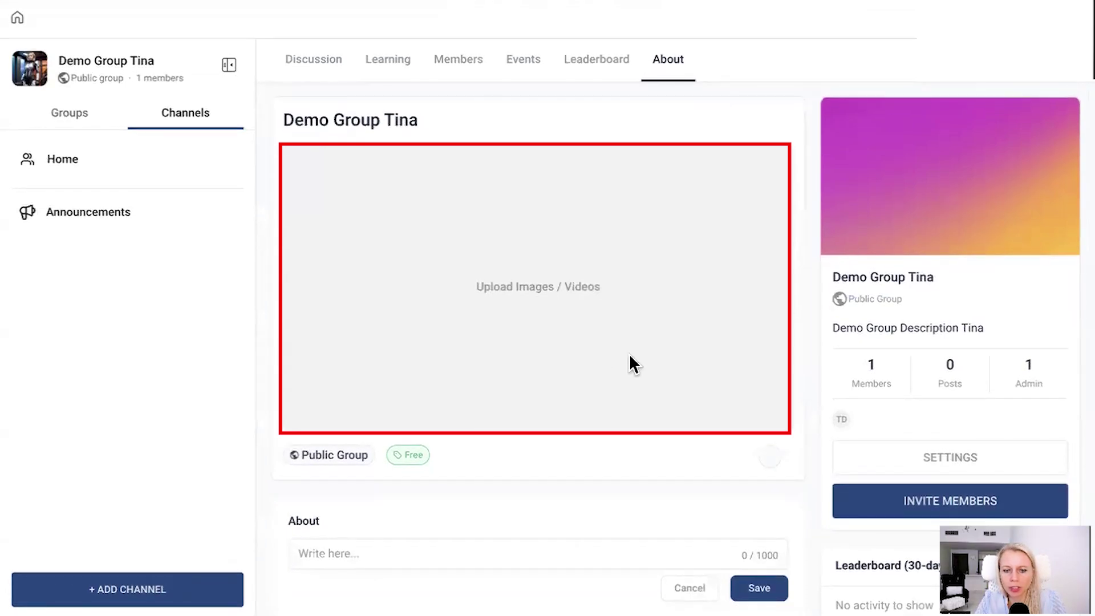
scroll(629, 379, down, 1)
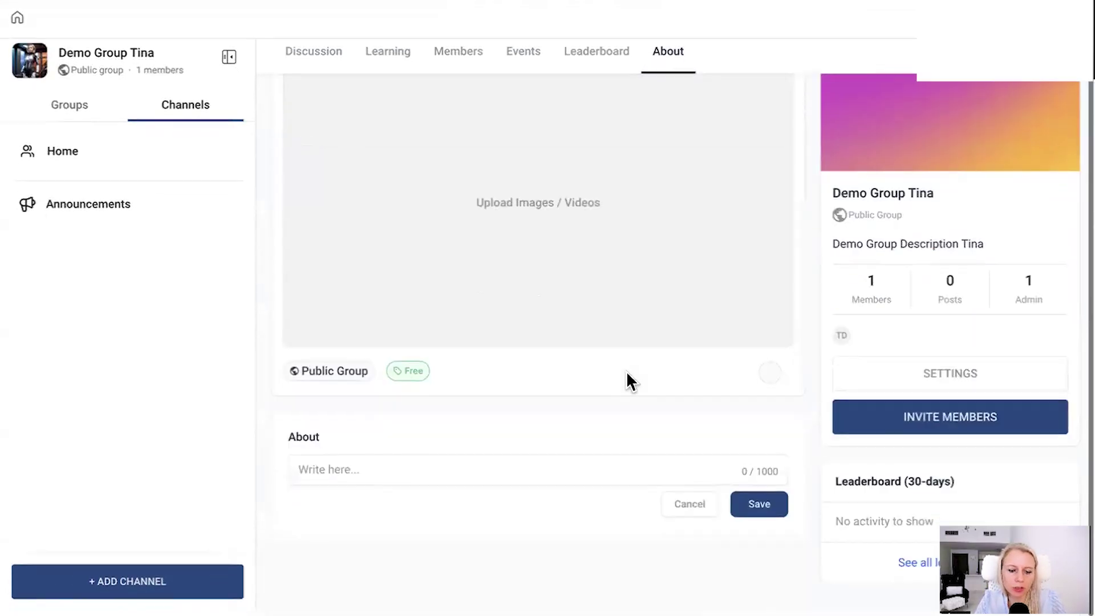
click(391, 479)
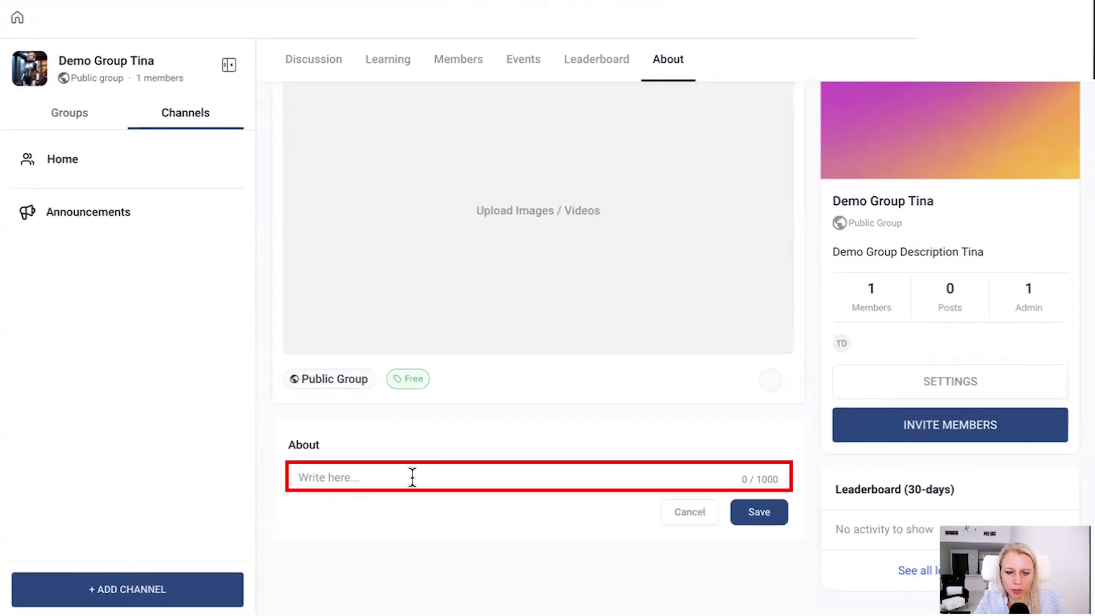